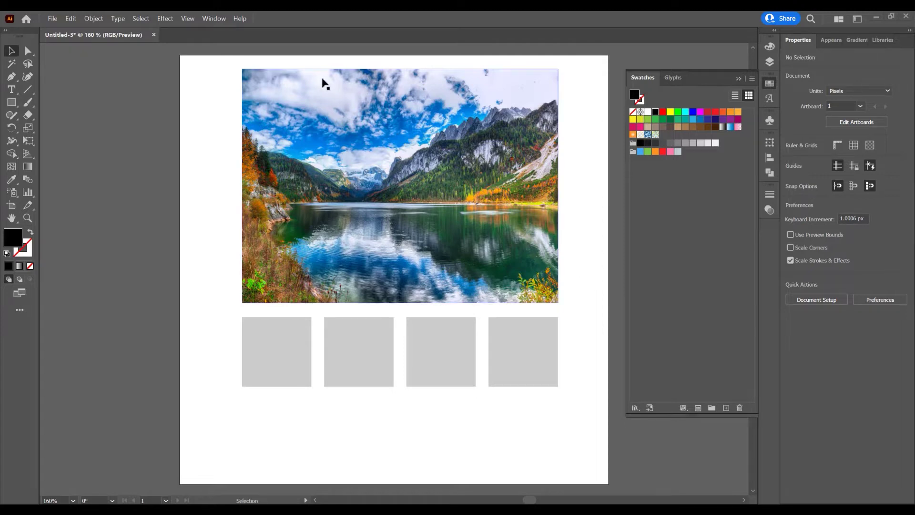
# - Show the Libraries panel from the Window menu and keep the Swatches panel visible beside it
pyautogui.click(218, 15)
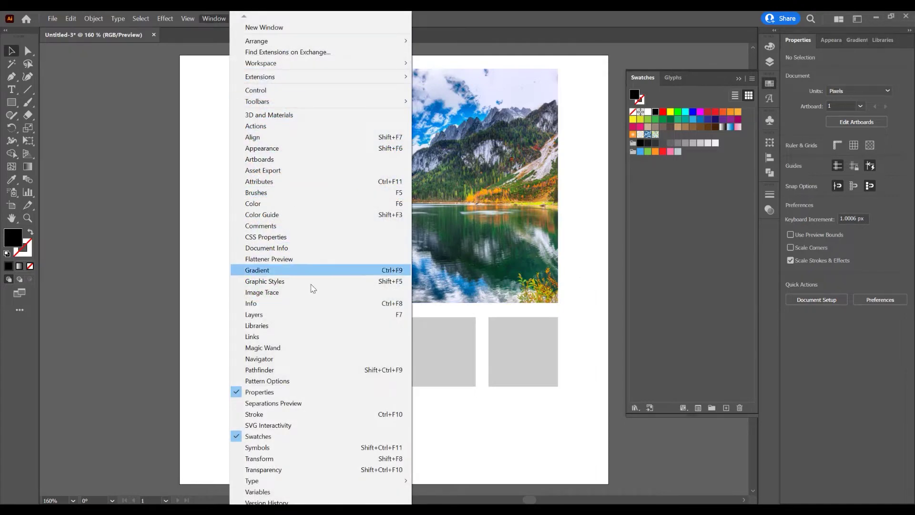
pyautogui.click(291, 327)
pyautogui.click(213, 18)
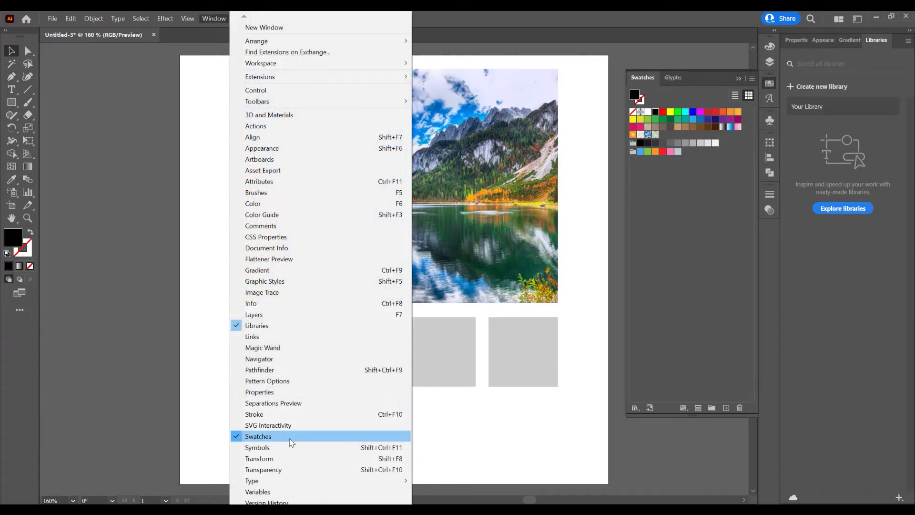
pyautogui.click(294, 437)
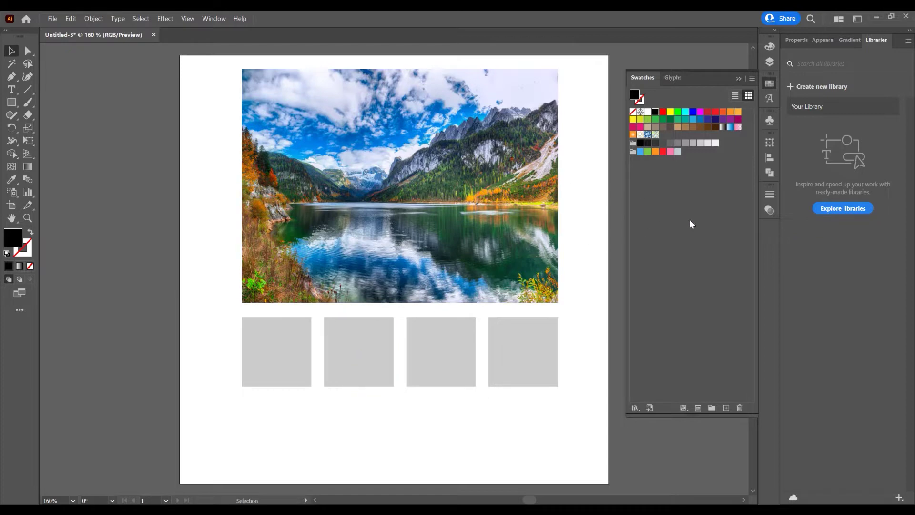
# - Set the fill colour to light mint c5ffee in the colour picker
pyautogui.doubleClick(13, 238)
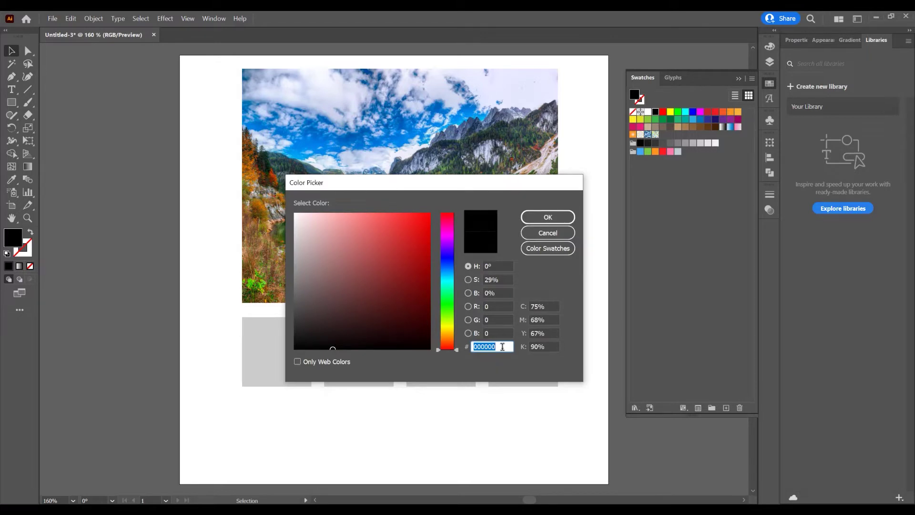
pyautogui.moveTo(436, 295)
pyautogui.mouseDown()
pyautogui.moveTo(447, 235)
pyautogui.moveTo(447, 288)
pyautogui.mouseUp()
pyautogui.click(326, 212)
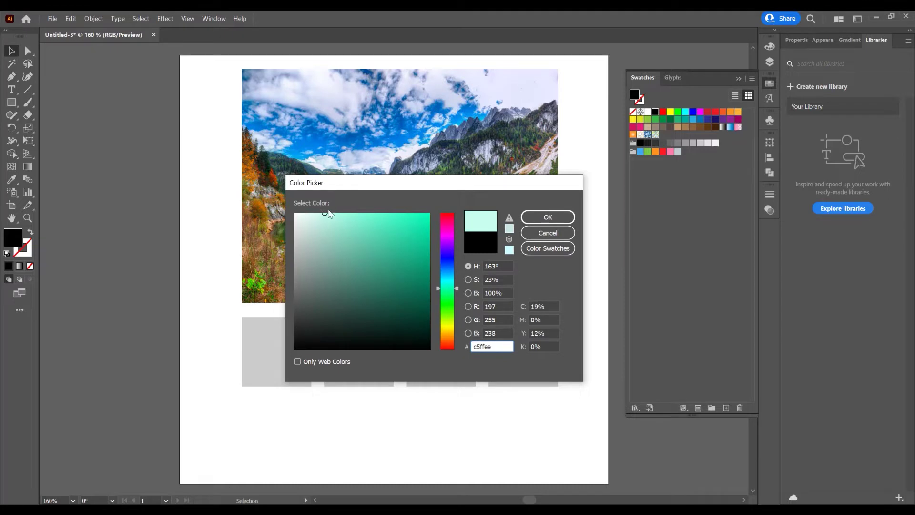
pyautogui.click(548, 218)
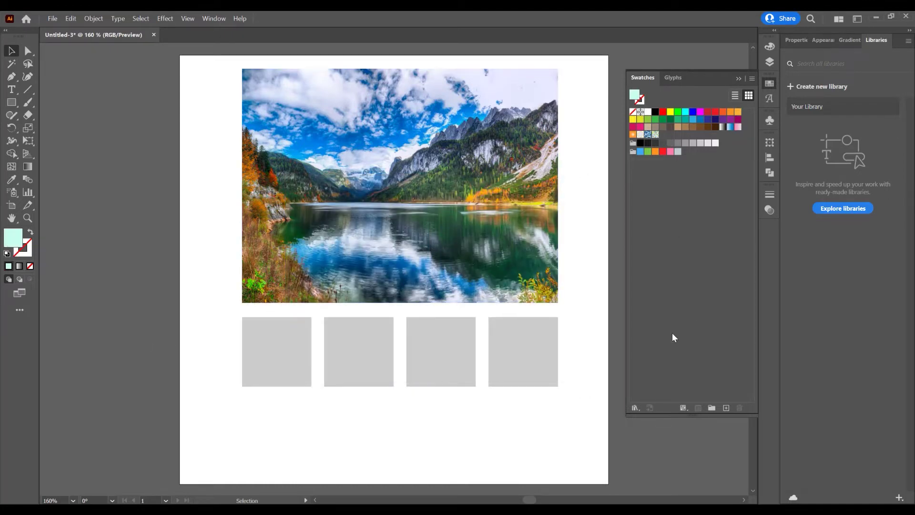
# - Add the mint fill as a swatch inside a new Color Group 1
pyautogui.moveTo(14, 241)
pyautogui.mouseDown()
pyautogui.moveTo(176, 244)
pyautogui.moveTo(615, 188)
pyautogui.moveTo(686, 151)
pyautogui.mouseUp()
pyautogui.click(712, 408)
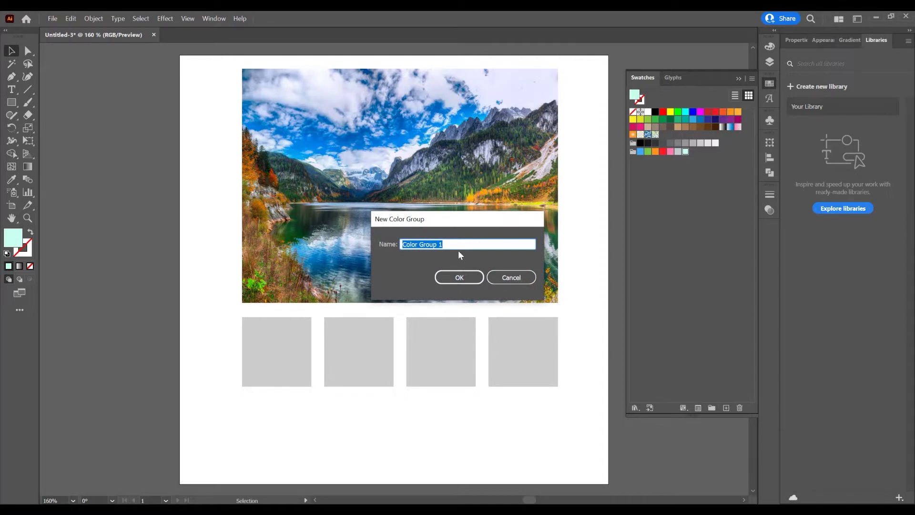
pyautogui.click(460, 278)
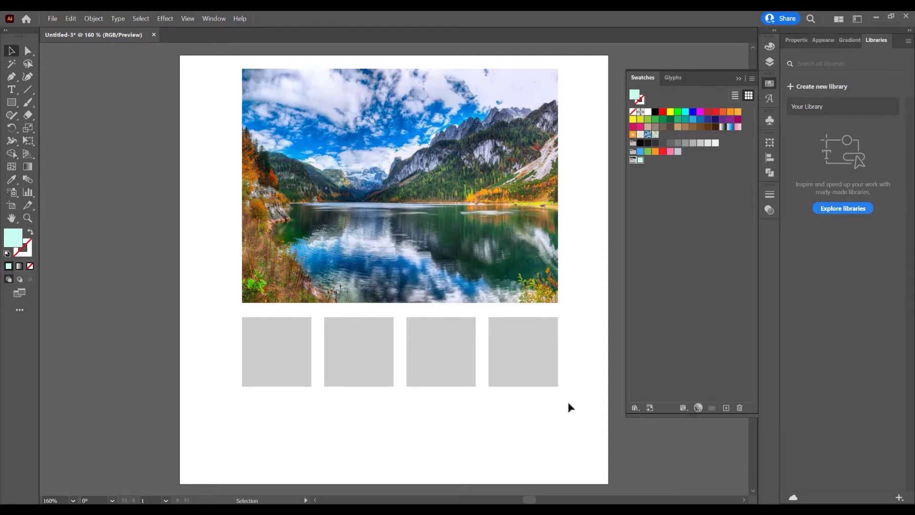
# - Select the lake photo, then deselect it without using the File menu
pyautogui.click(339, 207)
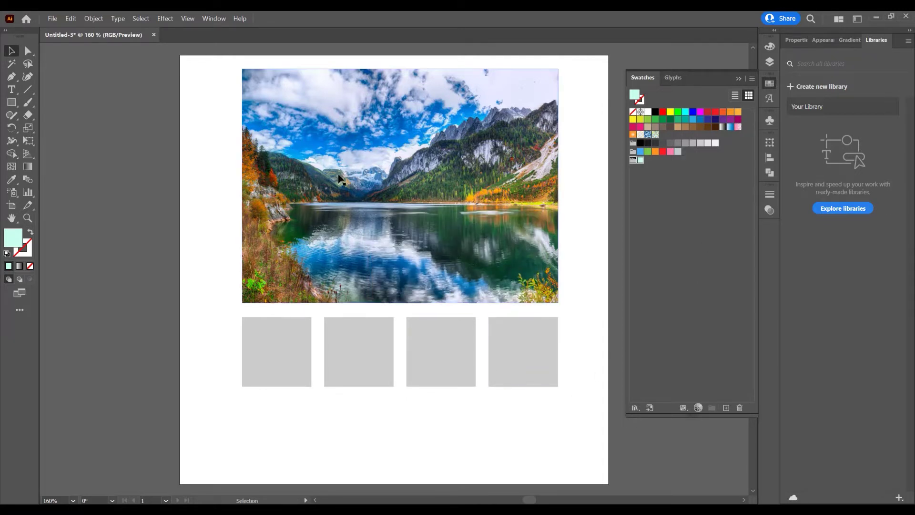
pyautogui.click(51, 18)
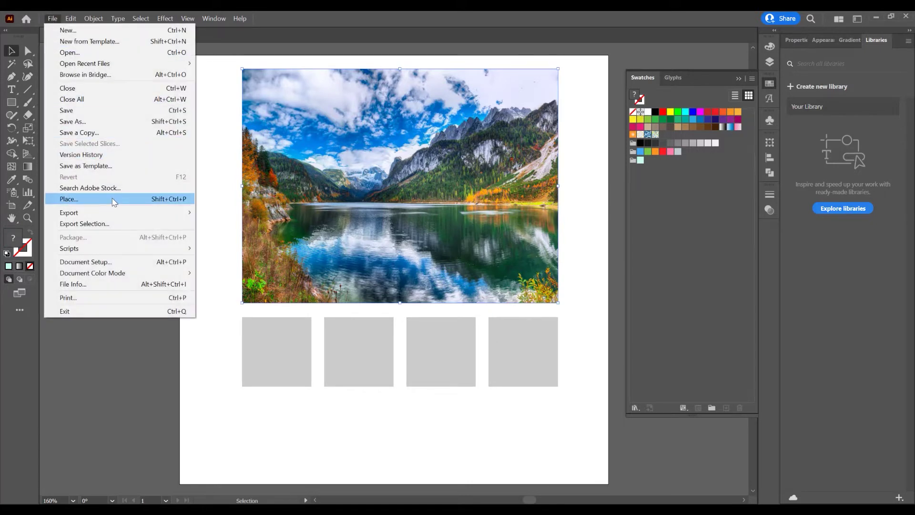
pyautogui.click(477, 448)
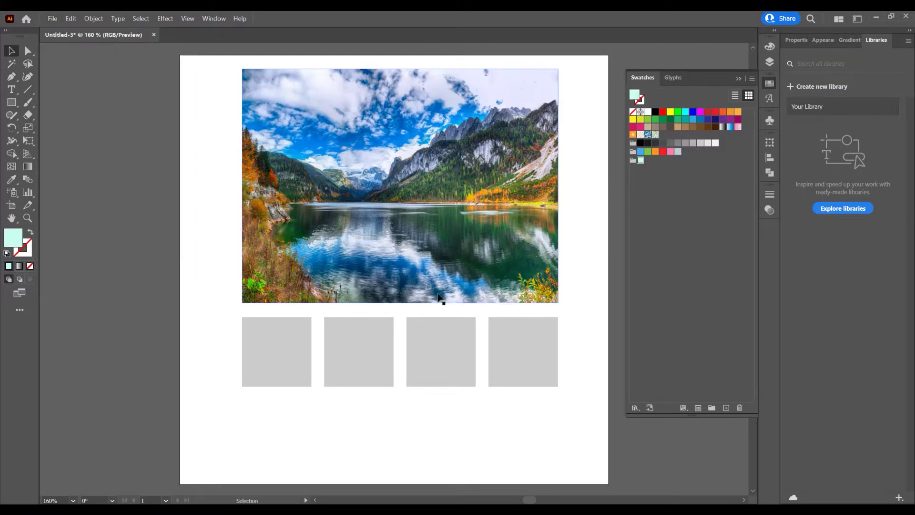
pyautogui.click(385, 235)
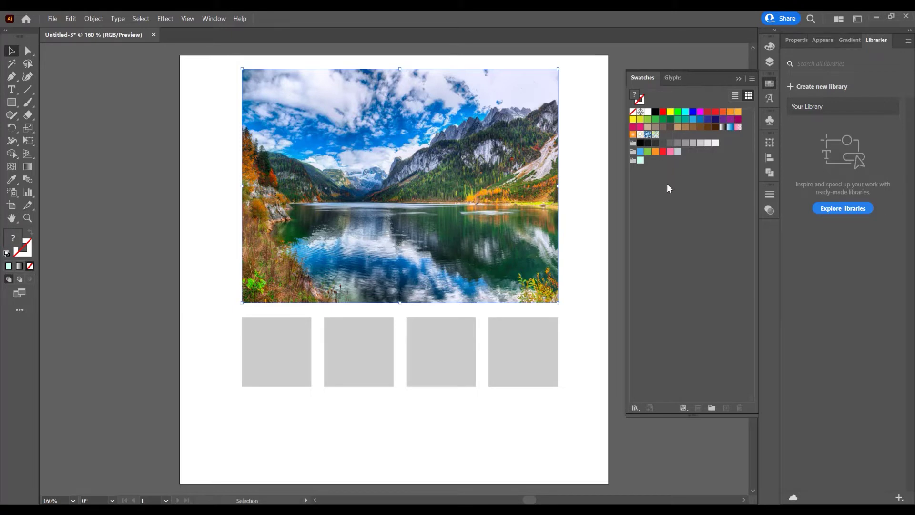
pyautogui.click(293, 421)
# - Fill the first square with green and the second with lake blue using the Eyedropper
pyautogui.click(286, 367)
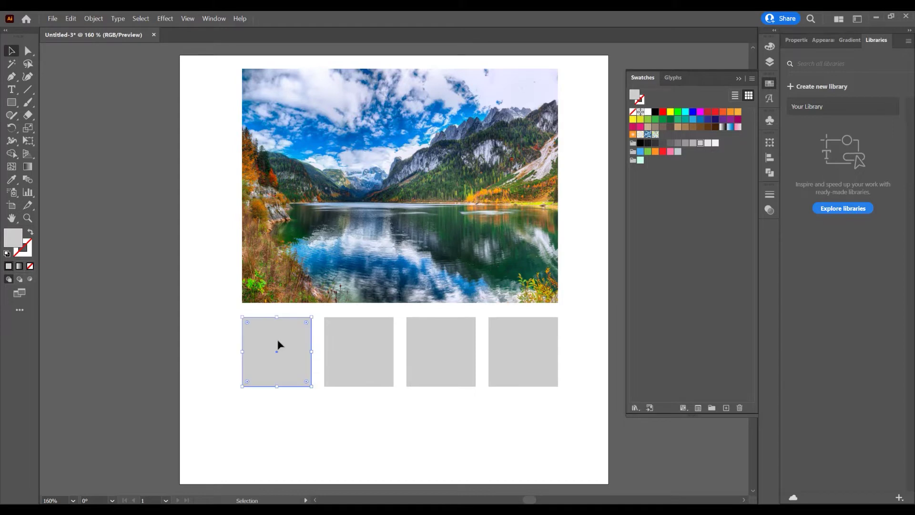
pyautogui.click(11, 179)
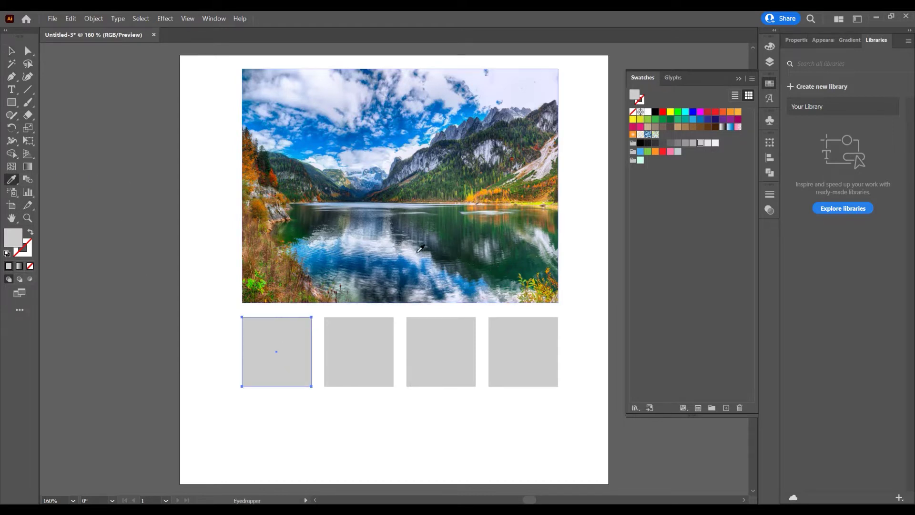
pyautogui.click(302, 226)
pyautogui.click(298, 230)
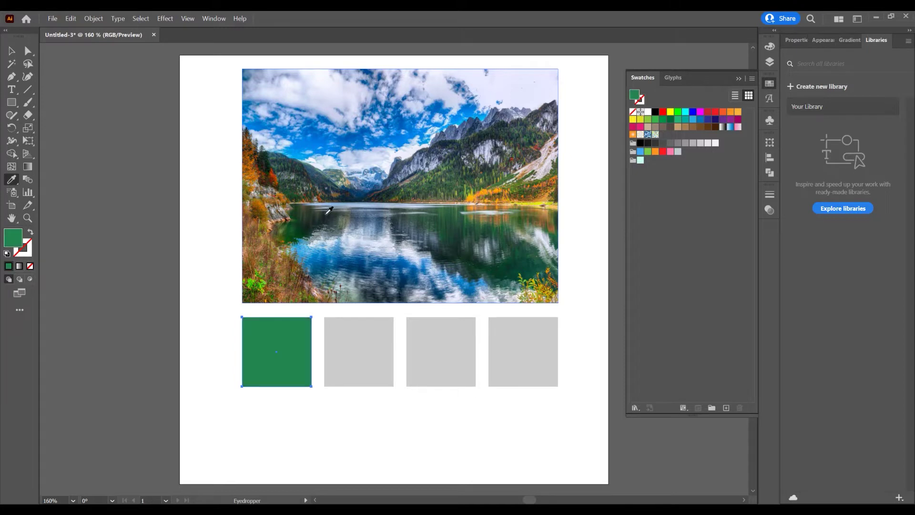
pyautogui.keyDown('ctrl'); pyautogui.click(359, 352); pyautogui.keyUp('ctrl')
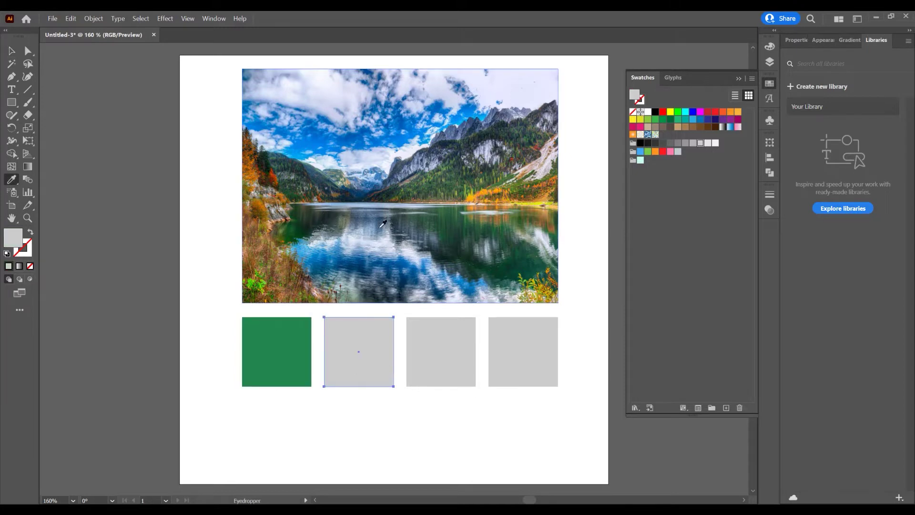
pyautogui.click(352, 263)
# - Fill the third square with light blue and the fourth with orange-brown from the photo
pyautogui.keyDown('ctrl'); pyautogui.click(441, 352); pyautogui.keyUp('ctrl')
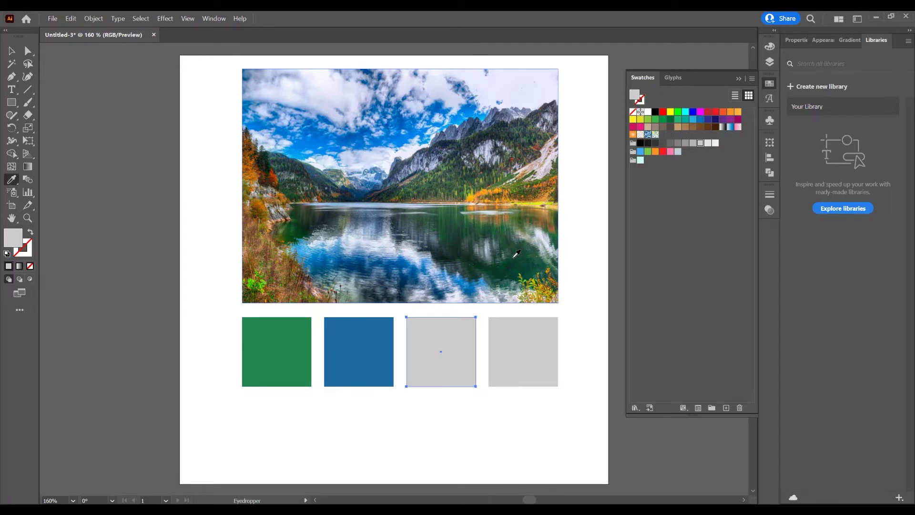
pyautogui.click(495, 199)
pyautogui.keyDown('ctrl'); pyautogui.click(537, 334); pyautogui.keyUp('ctrl')
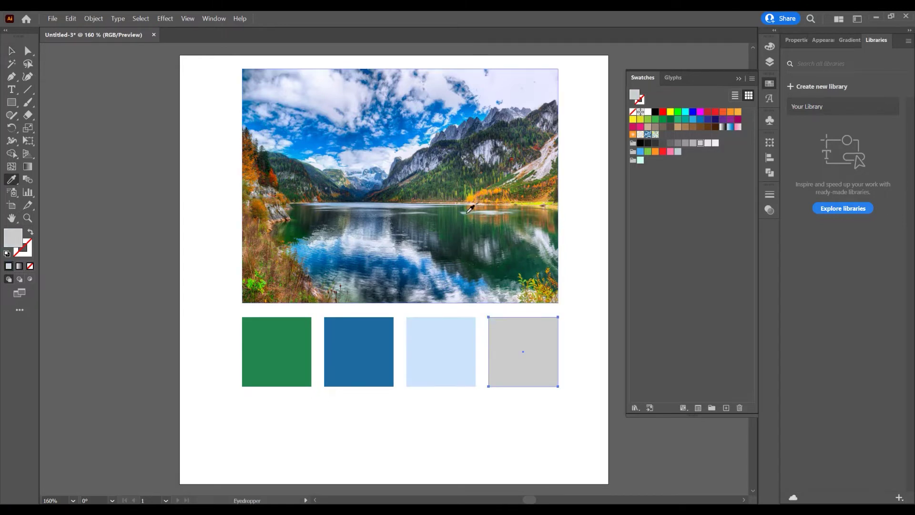
pyautogui.click(511, 208)
pyautogui.click(514, 206)
# - Select all four squares, nudging them lower, and make a color group from the selected artwork
pyautogui.press('v')
pyautogui.moveTo(262, 320); pyautogui.dragTo(262, 333)
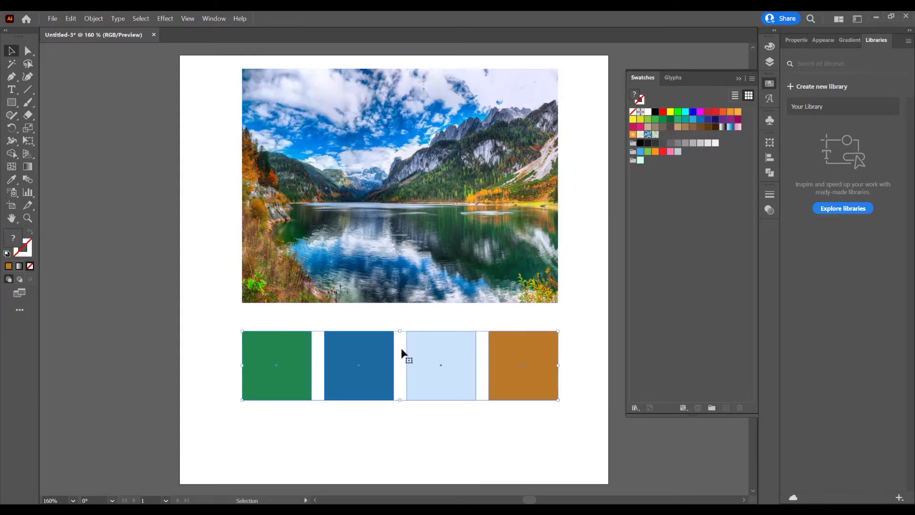
pyautogui.click(712, 408)
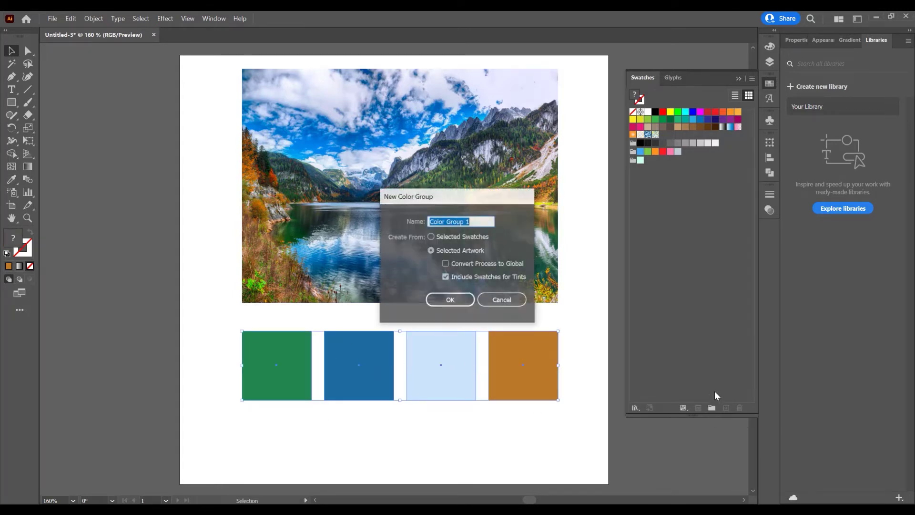
pyautogui.click(449, 300)
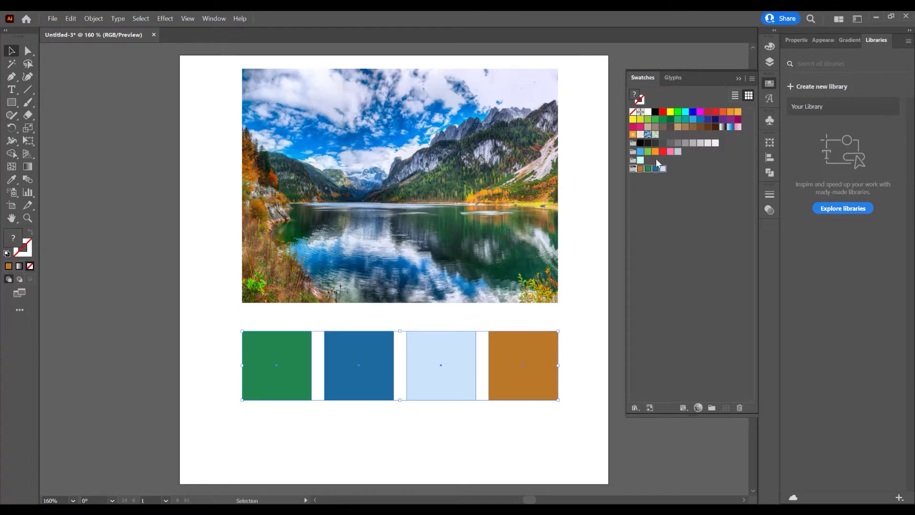
pyautogui.click(682, 208)
# - Add the four square colours to Your Library and group them as 'New color group'
pyautogui.click(810, 107)
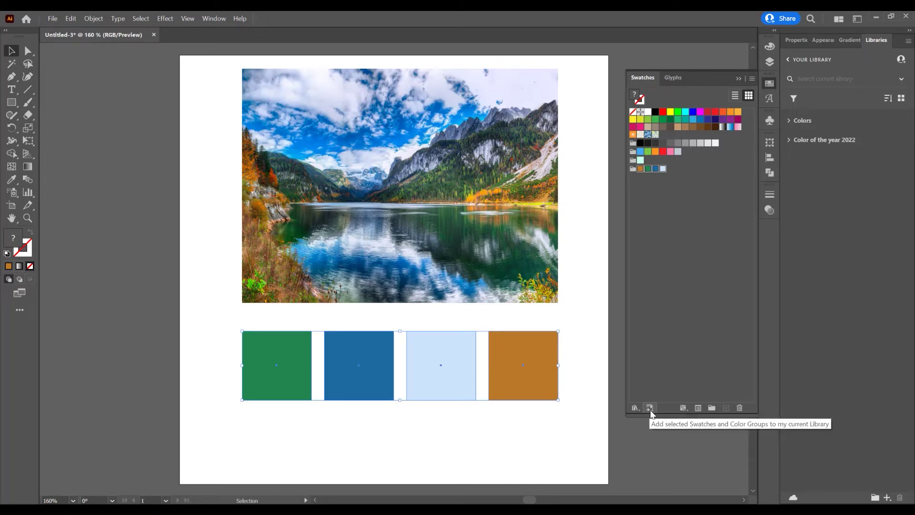
pyautogui.click(649, 408)
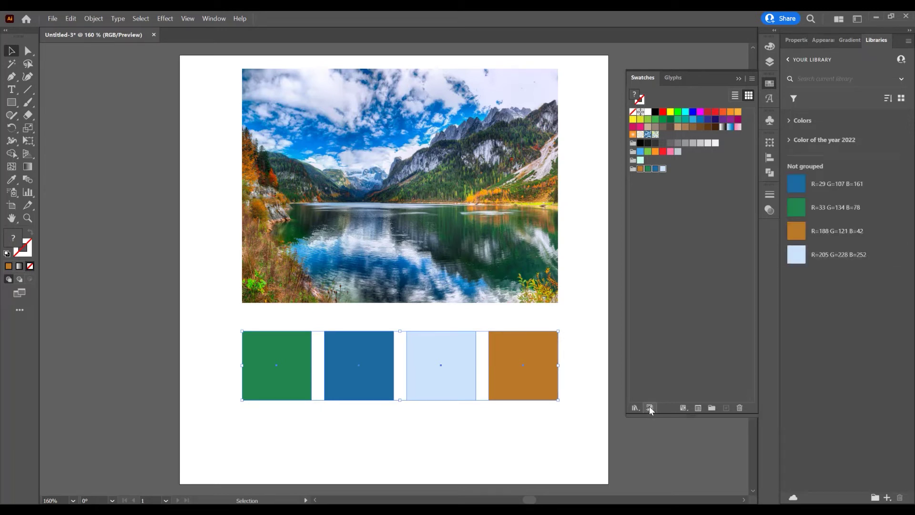
pyautogui.click(853, 183)
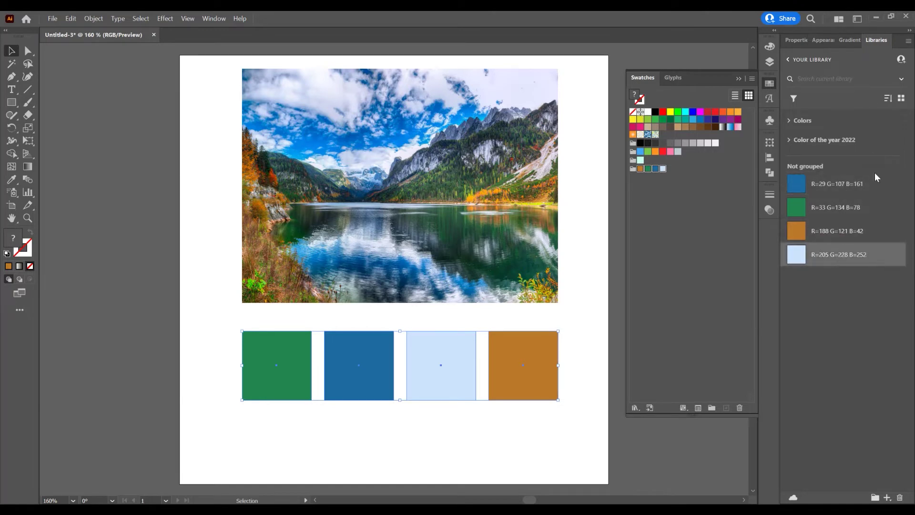
pyautogui.keyDown('shift'); pyautogui.click(827, 247); pyautogui.keyUp('shift')
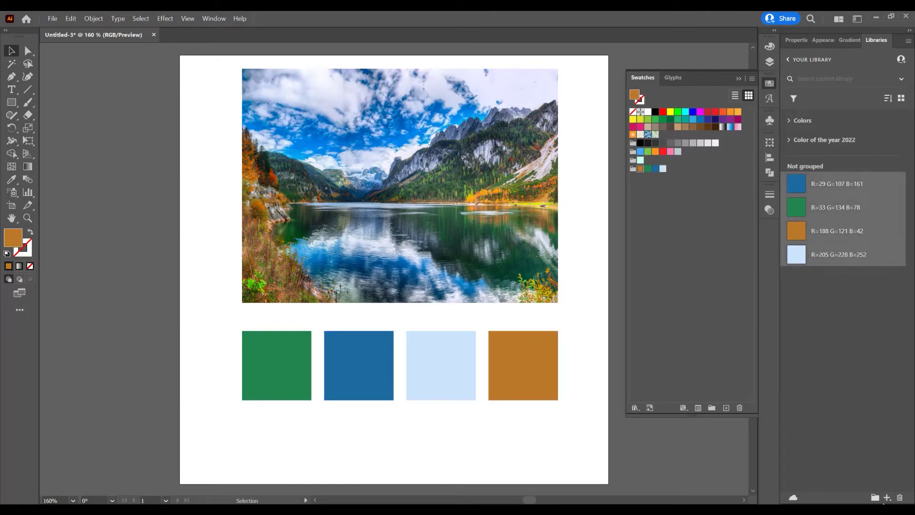
pyautogui.click(875, 498)
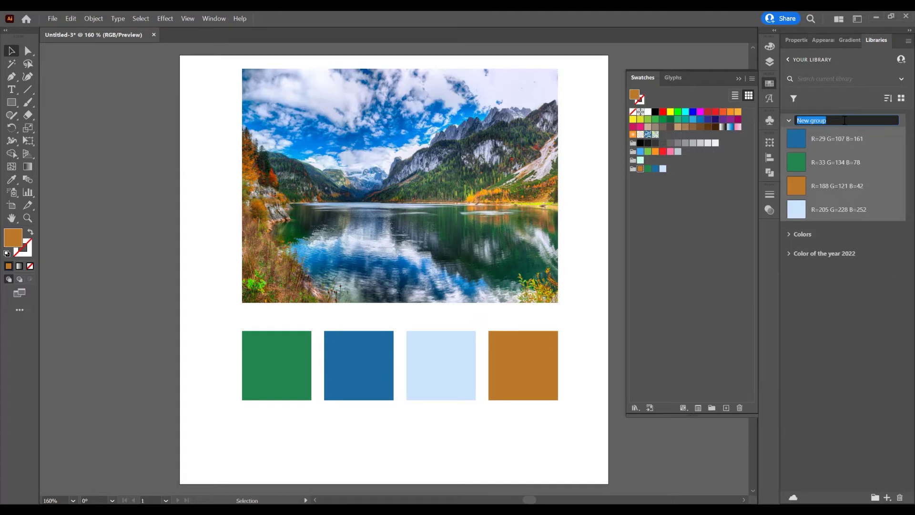
pyautogui.write('New color group')
pyautogui.click(863, 336)
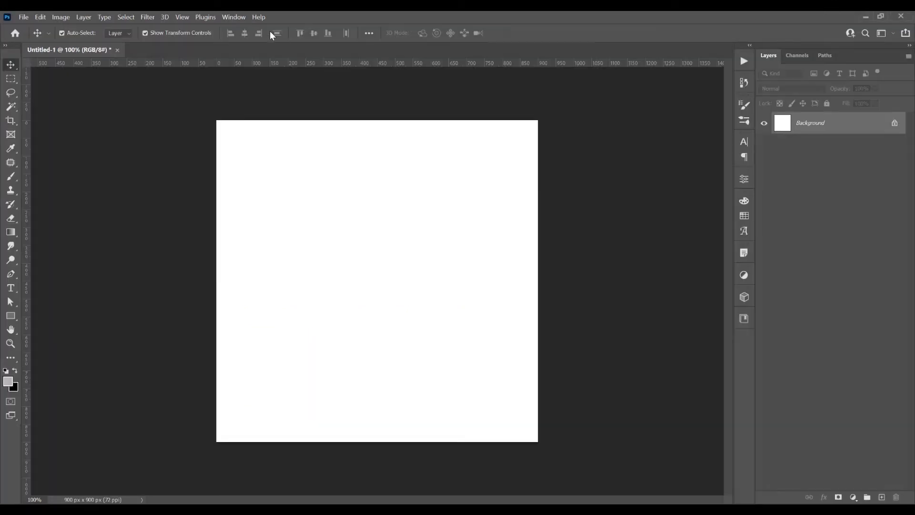
# - Show the Libraries panel in Photoshop with Your Library's colour groups
pyautogui.click(226, 16)
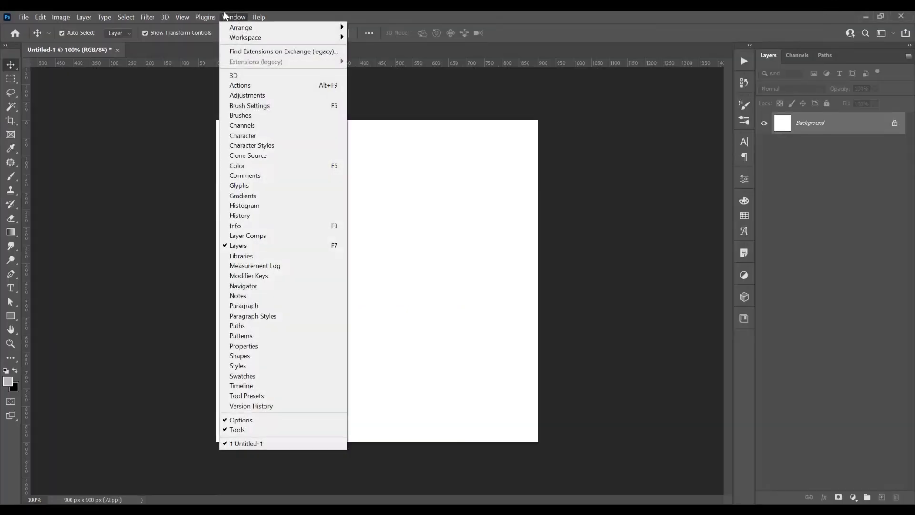
pyautogui.click(260, 257)
pyautogui.click(646, 228)
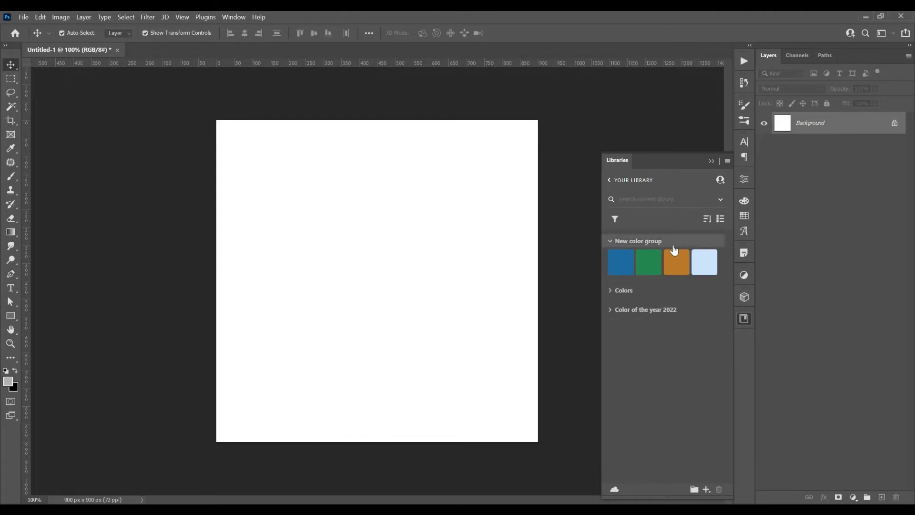
# - Draw a rectangle on the canvas and fill it with the library's orange-brown colour
pyautogui.click(10, 316)
pyautogui.moveTo(287, 204); pyautogui.dragTo(397, 320)
pyautogui.click(712, 176)
pyautogui.press('v')
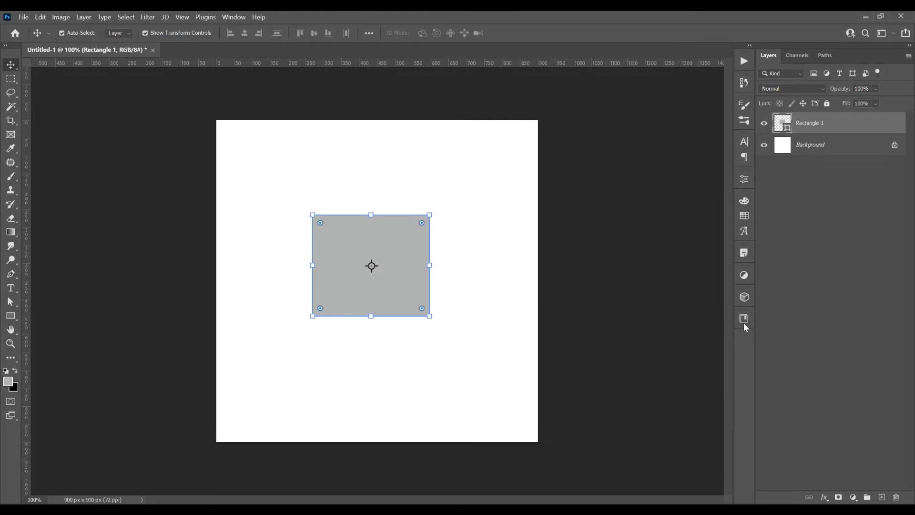
pyautogui.click(745, 319)
pyautogui.click(648, 262)
pyautogui.click(676, 262)
pyautogui.click(509, 267)
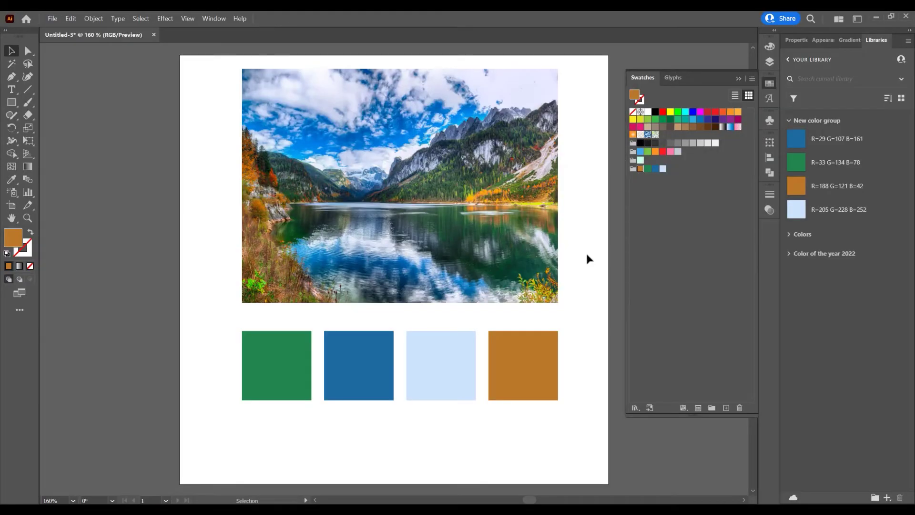
# - Add Very Peri from the Color of the year 2022 group to the document swatches
pyautogui.click(788, 120)
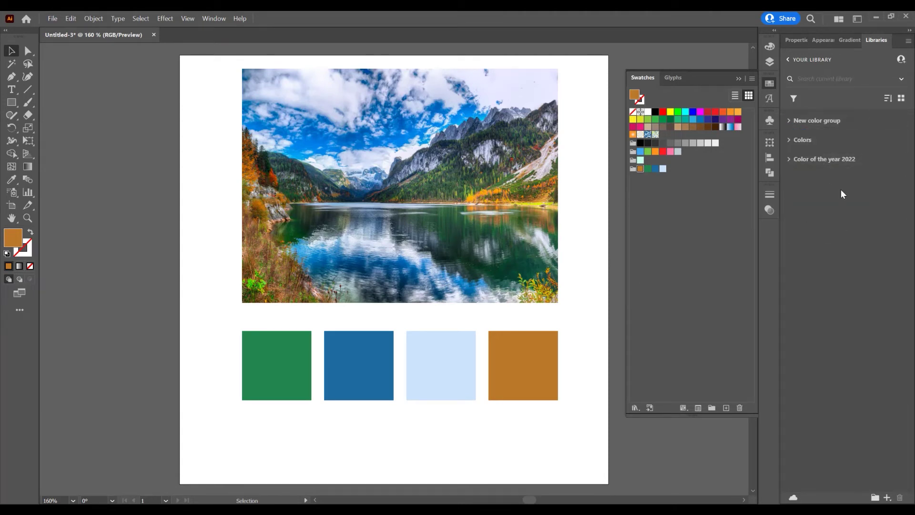
pyautogui.click(791, 159)
pyautogui.click(846, 178)
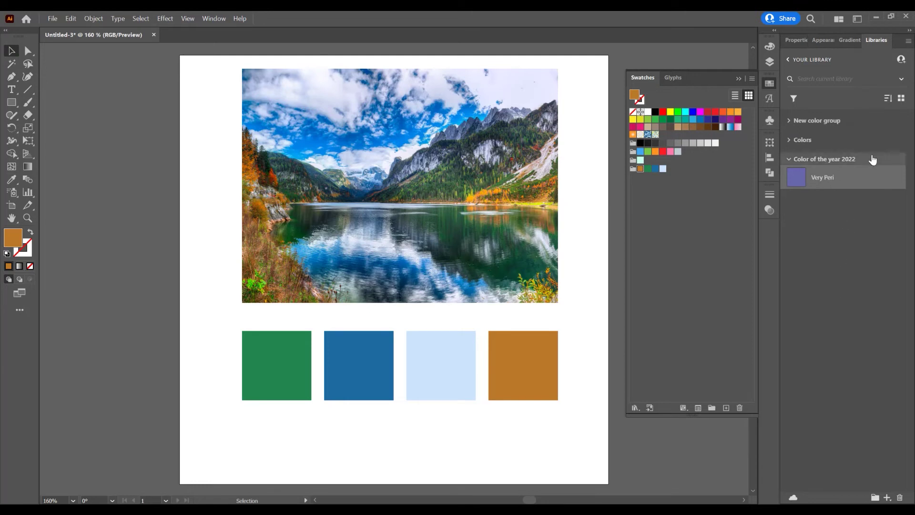
pyautogui.rightClick(869, 181)
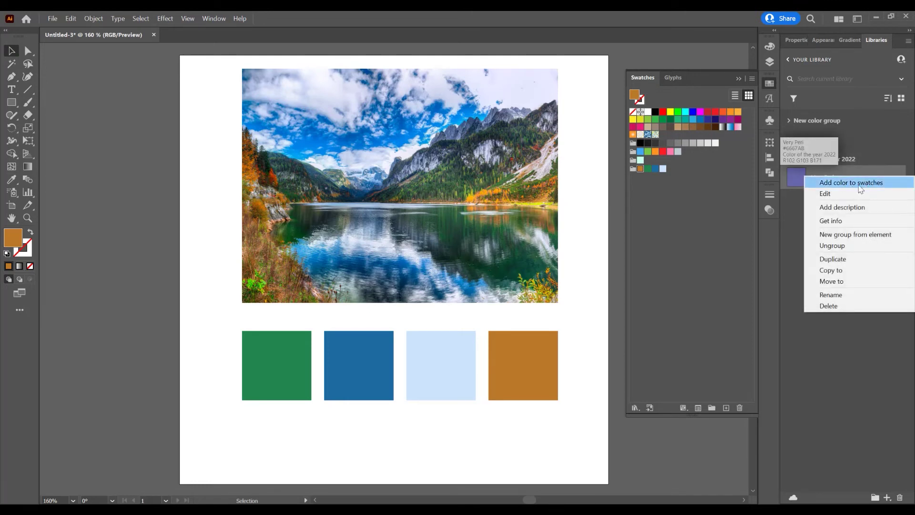
pyautogui.click(863, 187)
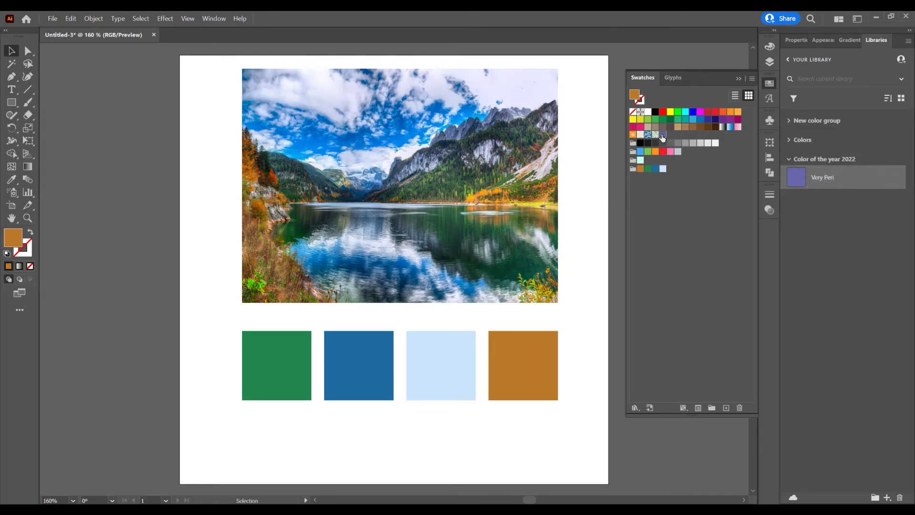
# - Put the Very Peri swatch into its own new colour group
pyautogui.click(662, 136)
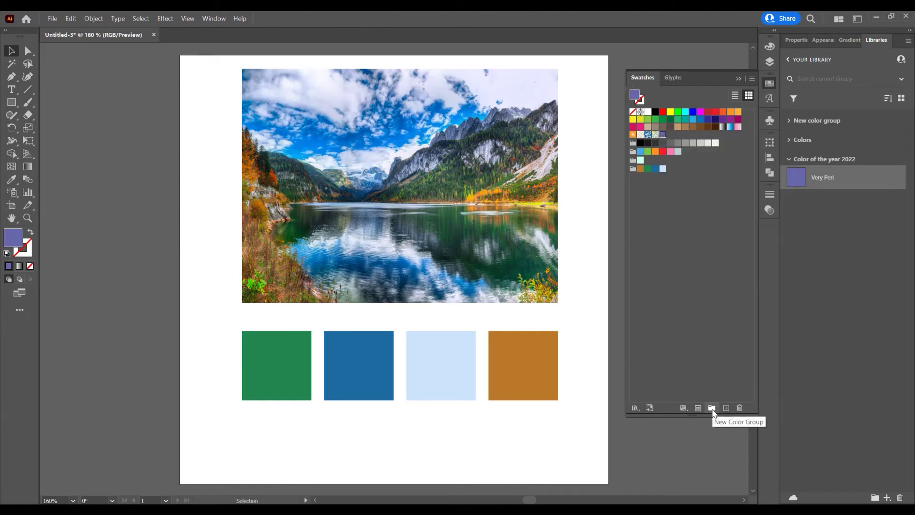
pyautogui.click(712, 408)
pyautogui.press('Return')
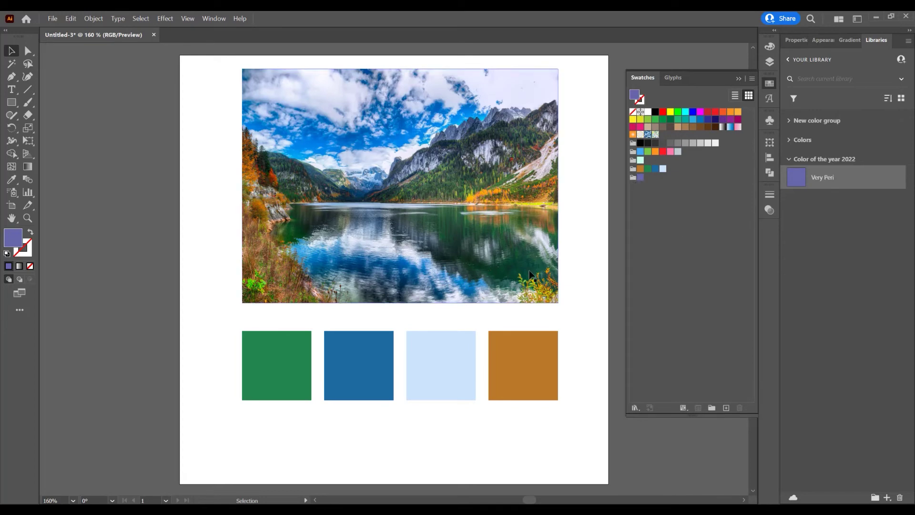
# - Create a new blank document, Untitled-4, with the default settings
pyautogui.click(52, 18)
pyautogui.click(62, 29)
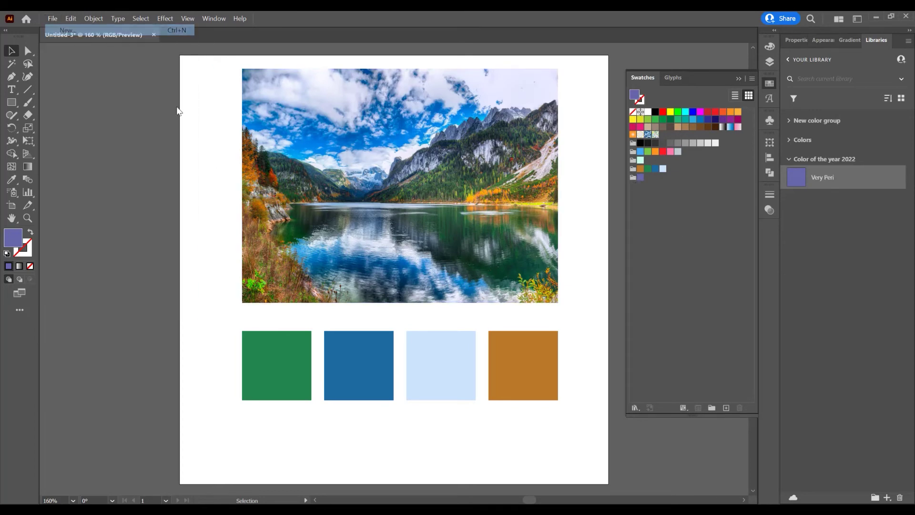
pyautogui.press('Return')
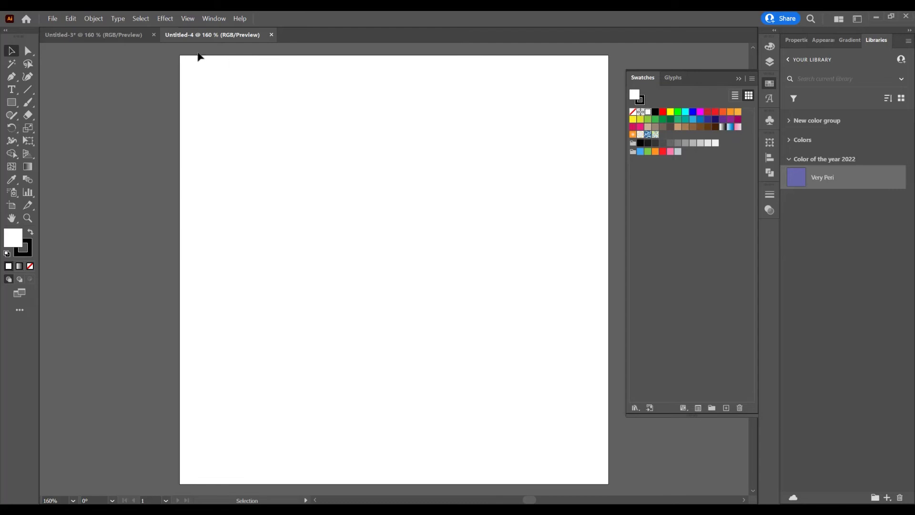
# - Back in Untitled-3, save the swatches as the swatch library 'new color group'
pyautogui.click(87, 37)
pyautogui.click(688, 210)
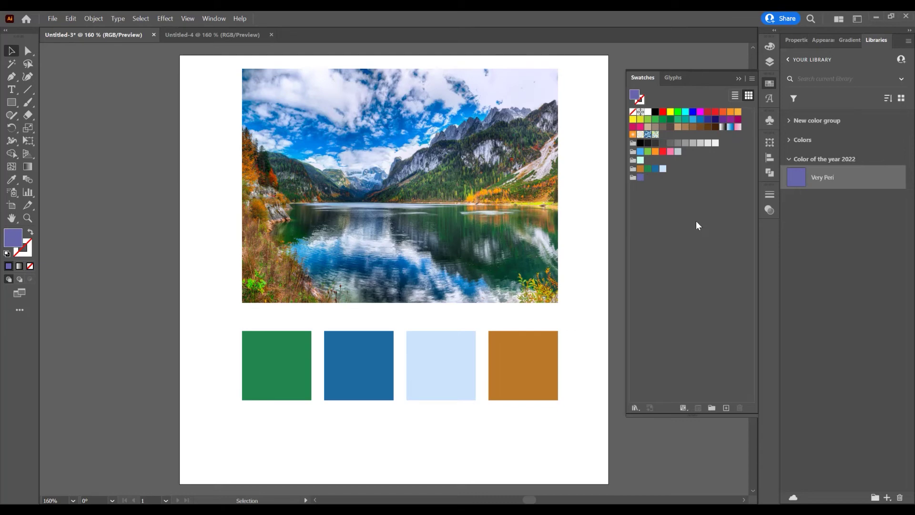
pyautogui.click(635, 408)
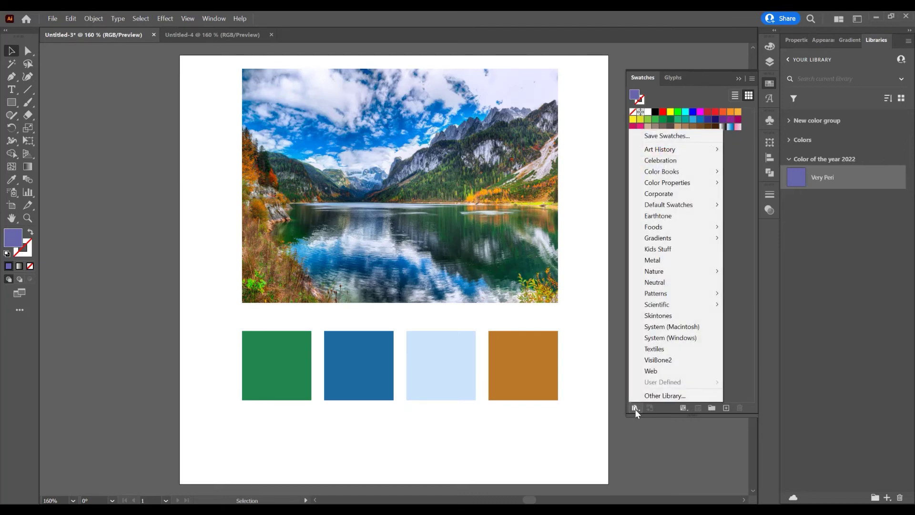
pyautogui.click(687, 137)
pyautogui.write('lake color group')
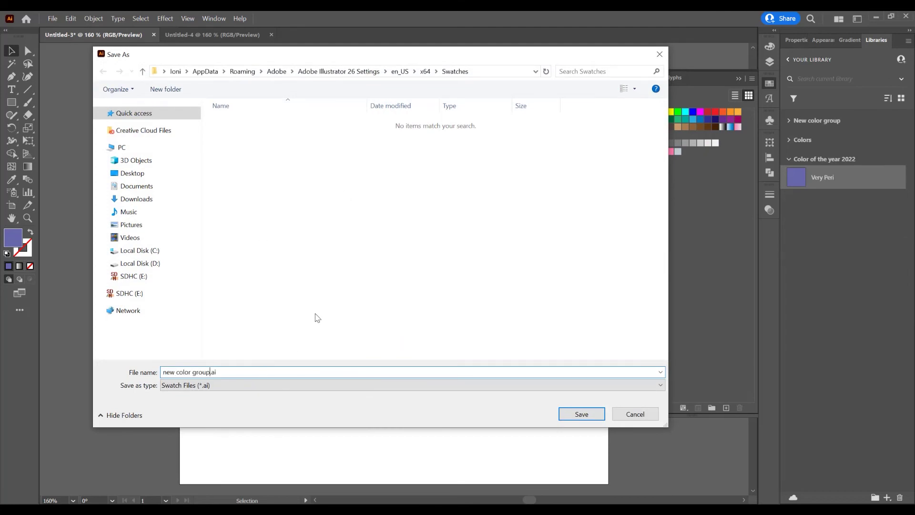
pyautogui.click(582, 414)
pyautogui.click(636, 408)
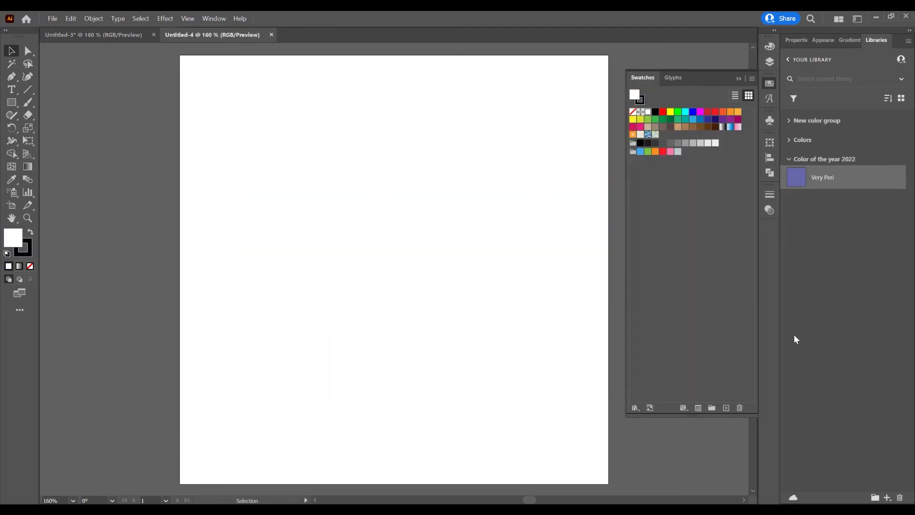
# - Open the user-defined 'new color group' library and drag its colour group into Untitled-4's swatches
pyautogui.click(636, 408)
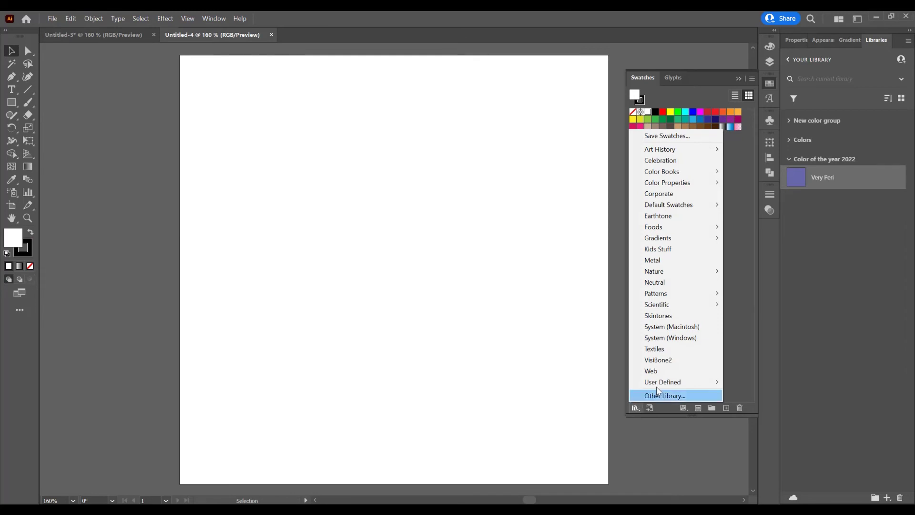
pyautogui.moveTo(665, 381)
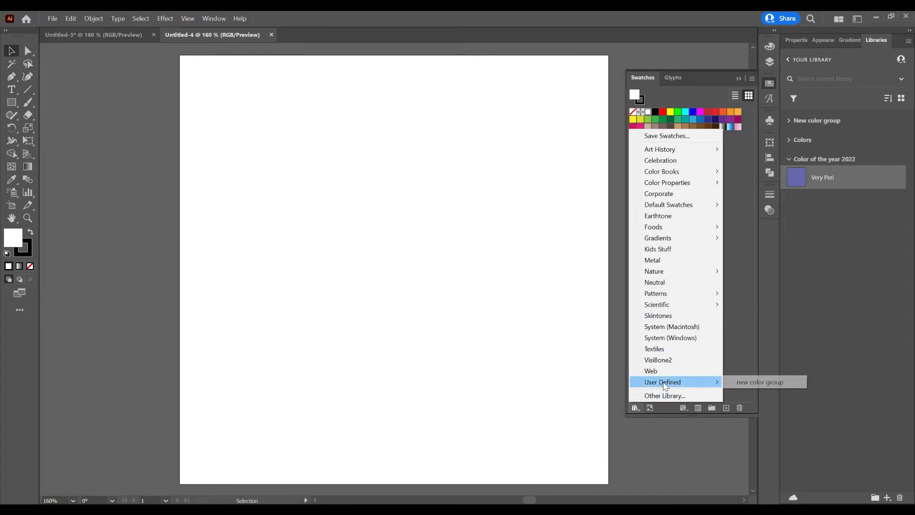
pyautogui.click(767, 383)
pyautogui.moveTo(500, 244); pyautogui.dragTo(506, 145)
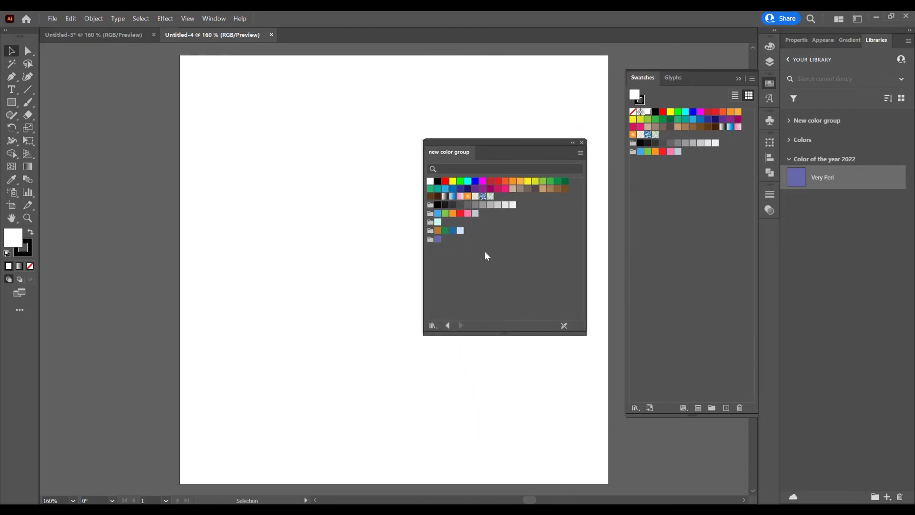
pyautogui.moveTo(499, 153); pyautogui.dragTo(498, 174)
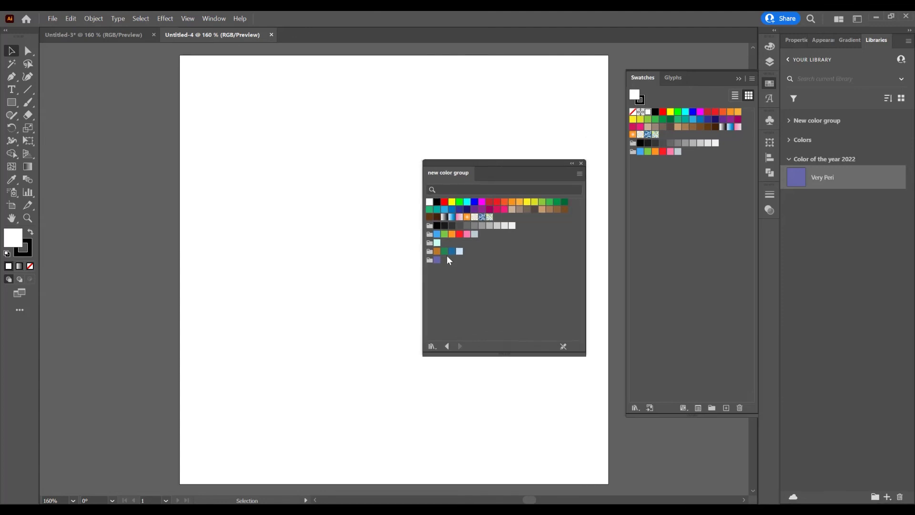
pyautogui.moveTo(429, 251); pyautogui.dragTo(634, 165)
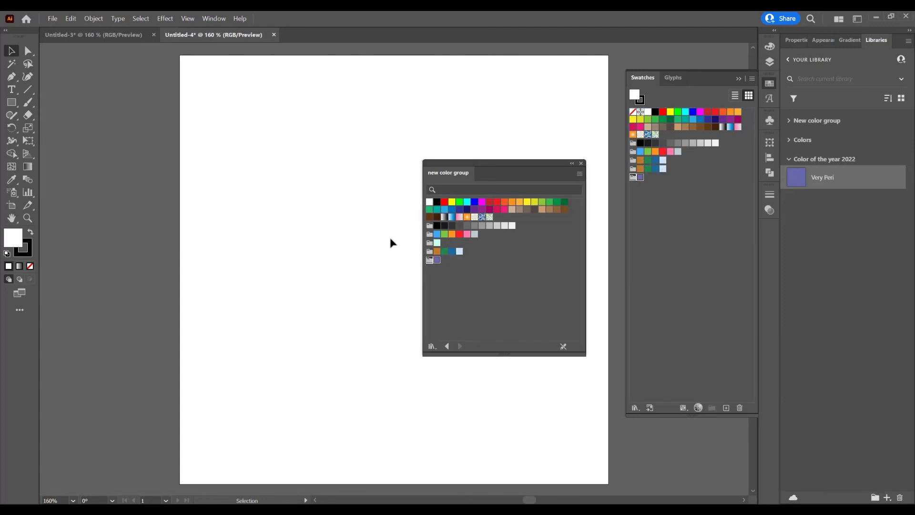
# - Dock the 'new color group' library panel and switch back to Untitled-3
pyautogui.moveTo(500, 163); pyautogui.dragTo(771, 230)
pyautogui.click(771, 230)
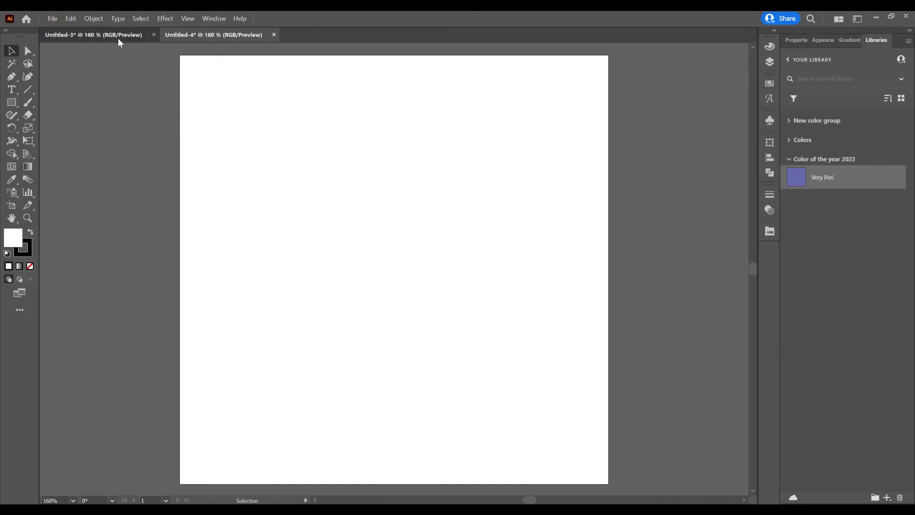
pyautogui.click(93, 34)
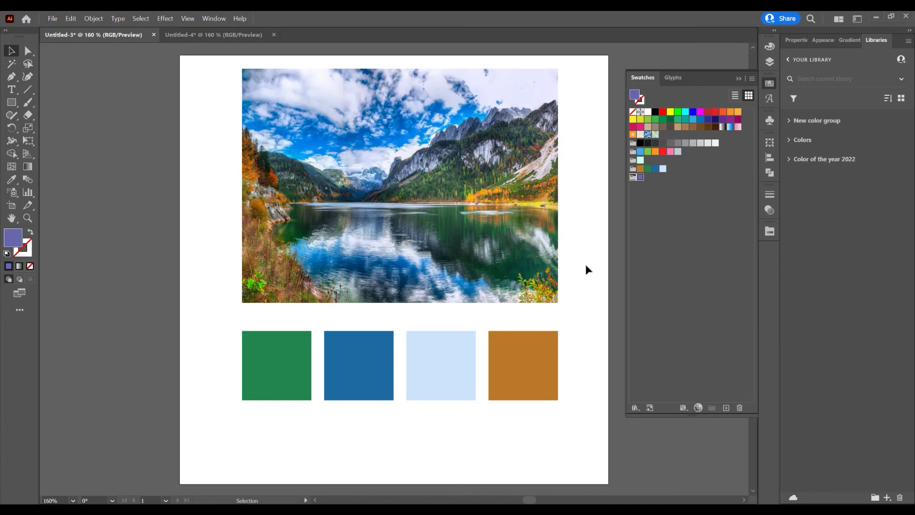